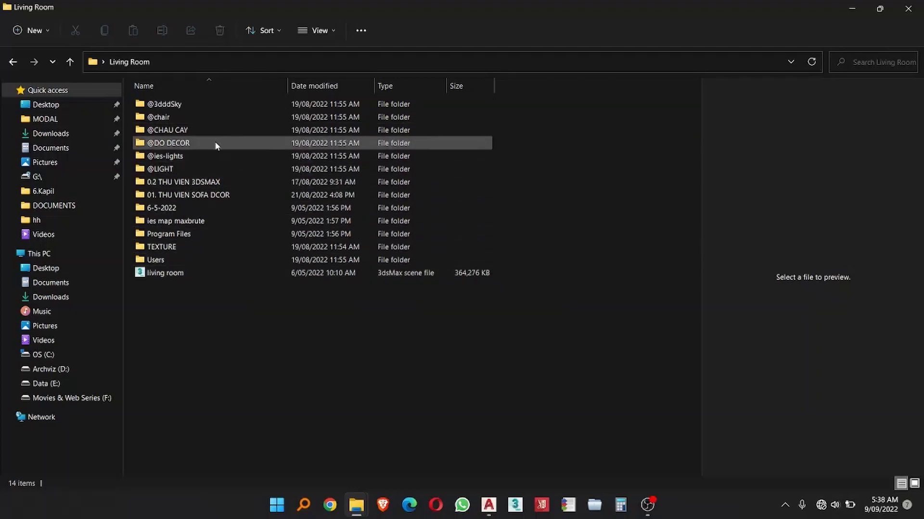
{"action": "double_click", "coordinate": [222, 129]}
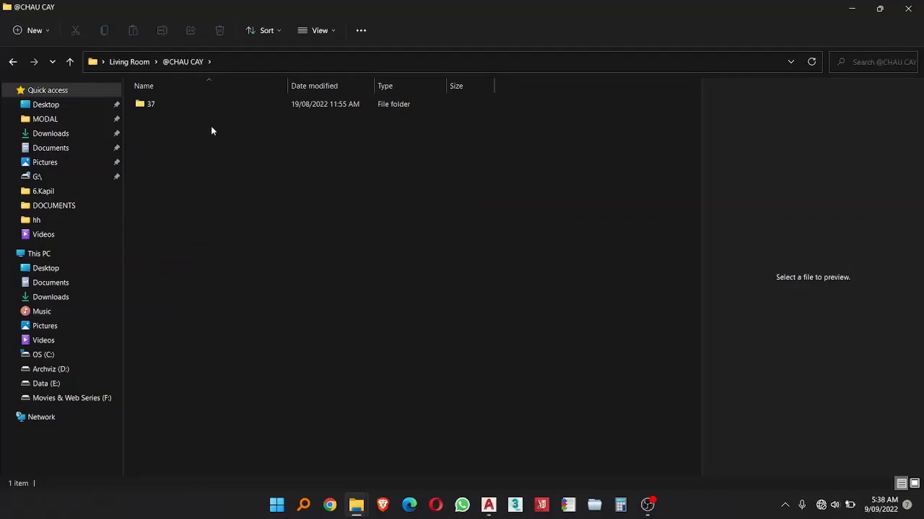
{"action": "double_click", "coordinate": [192, 104]}
{"action": "double_click", "coordinate": [192, 104]}
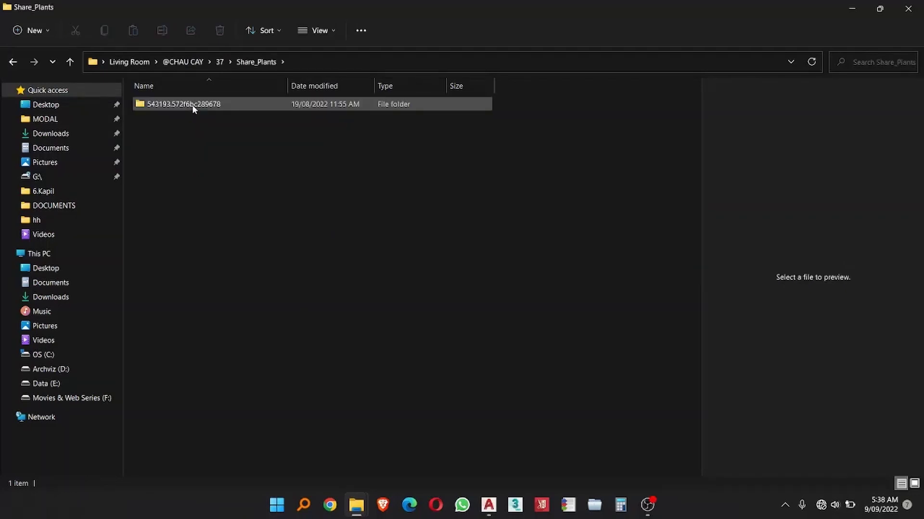
{"action": "double_click", "coordinate": [192, 105]}
{"action": "double_click", "coordinate": [193, 104]}
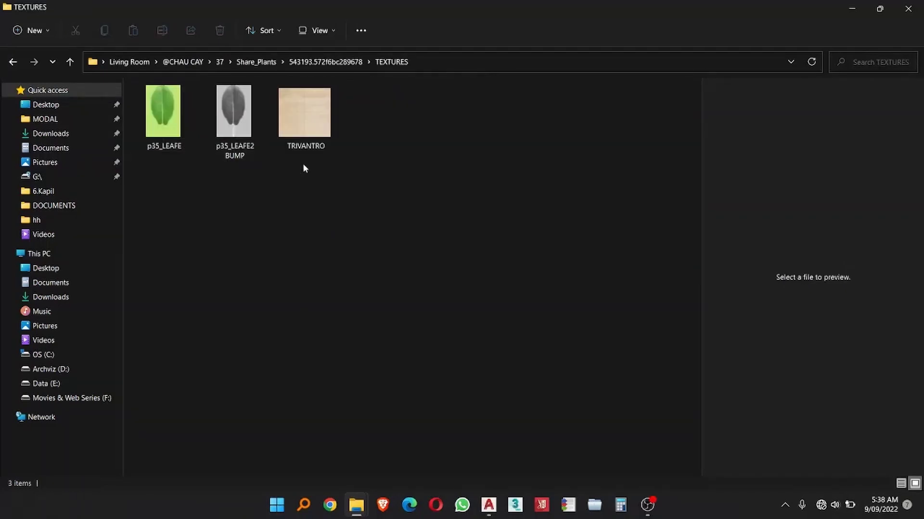
{"action": "left_click", "coordinate": [128, 61]}
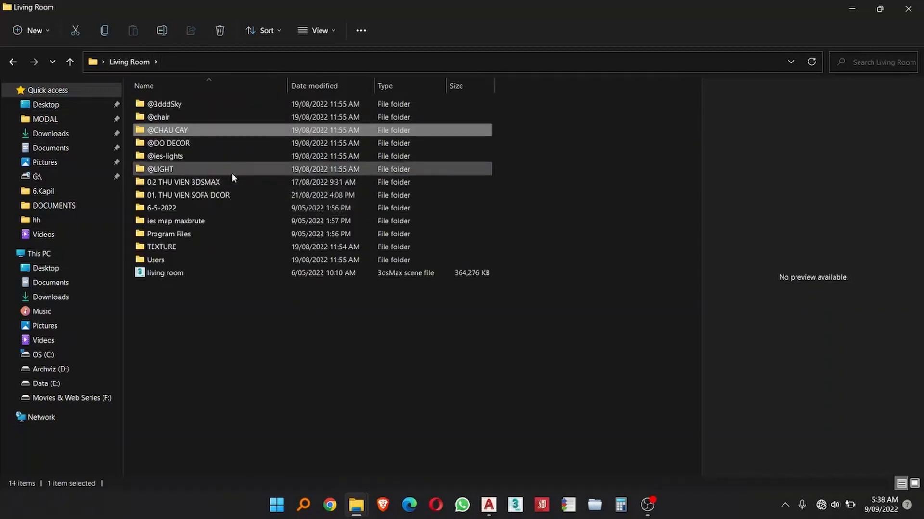
Step: Open the Floor lamp maps folder under 0.2 THU VIEN 3DSMAX > 05 - LIGHTING and preview qqq
{"action": "double_click", "coordinate": [232, 182]}
{"action": "double_click", "coordinate": [227, 119]}
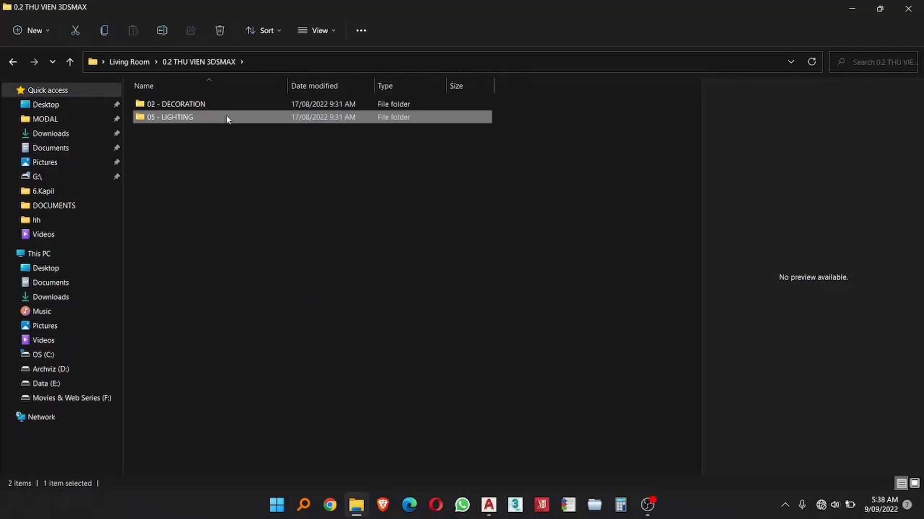
{"action": "double_click", "coordinate": [227, 105]}
{"action": "double_click", "coordinate": [226, 105]}
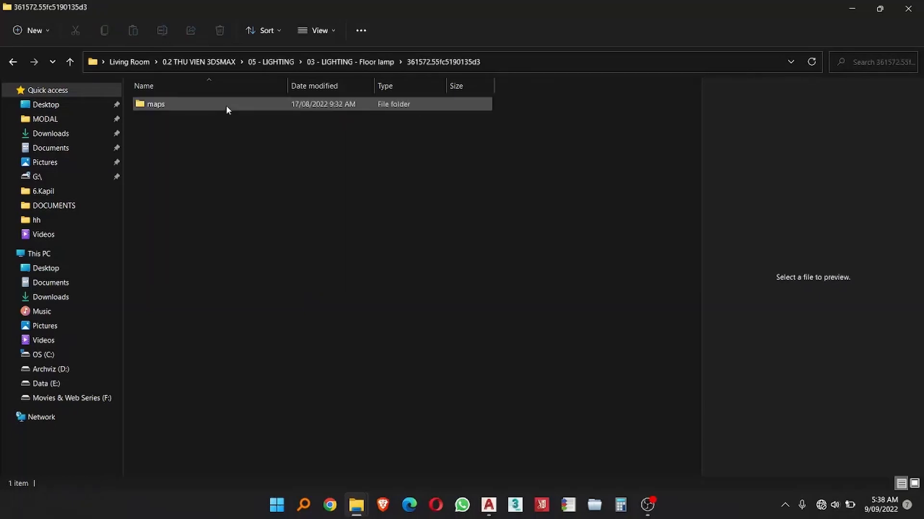
{"action": "double_click", "coordinate": [226, 106]}
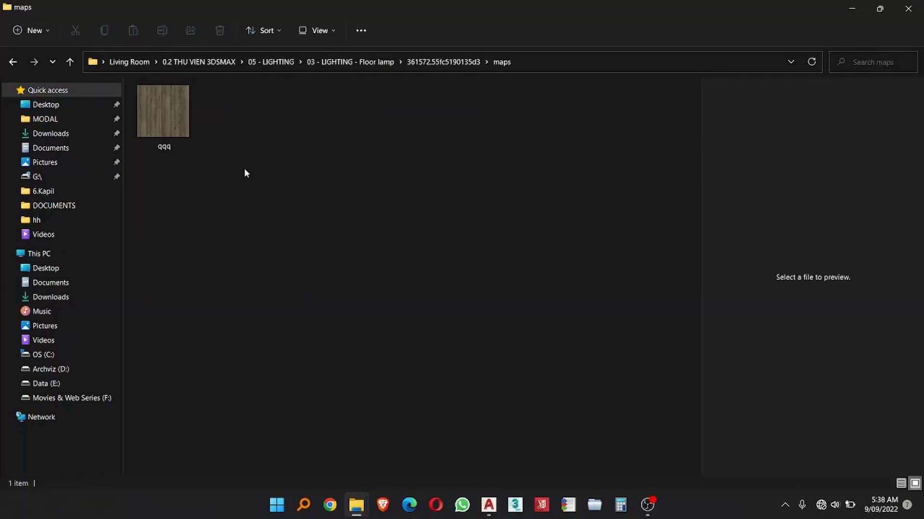
{"action": "double_click", "coordinate": [167, 118]}
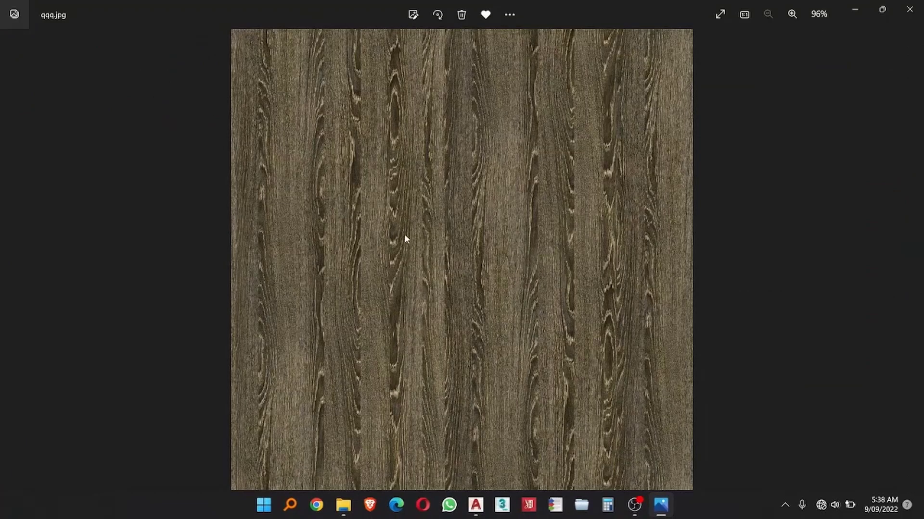
{"action": "left_click", "coordinate": [909, 9]}
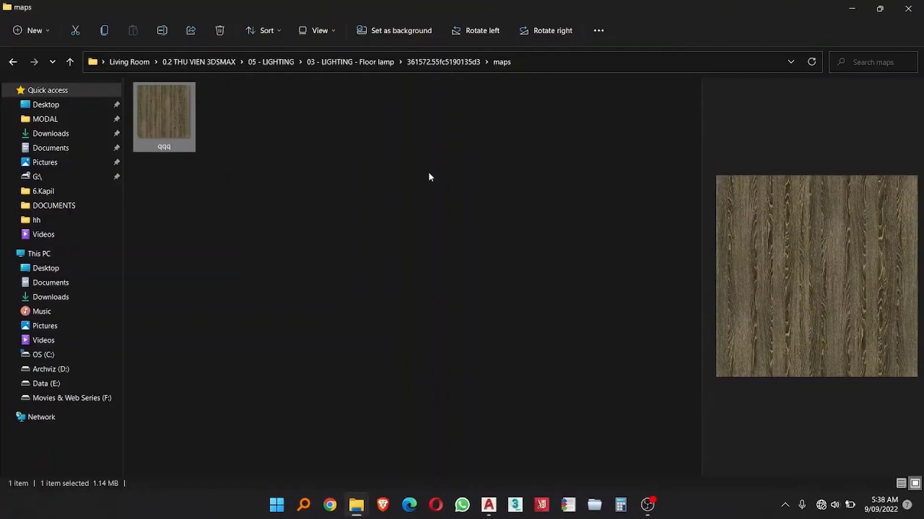
{"action": "left_click", "coordinate": [380, 130]}
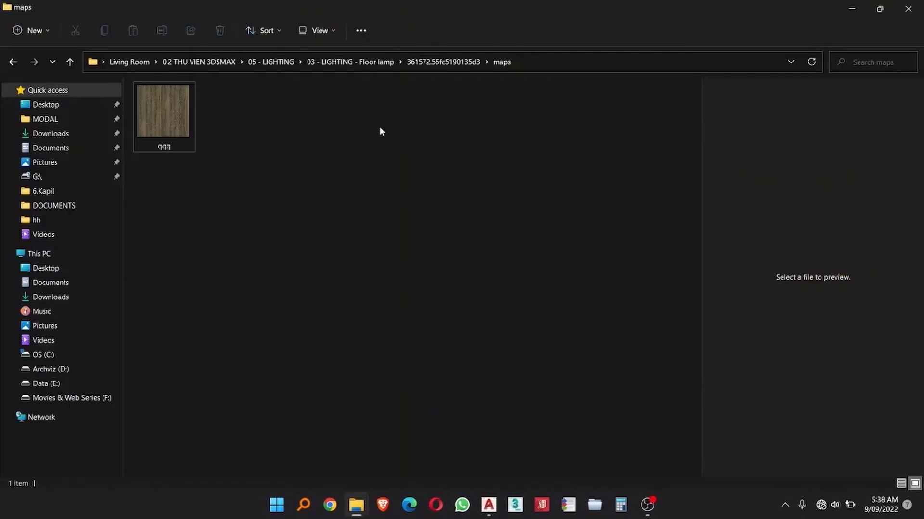
{"action": "left_click", "coordinate": [139, 61]}
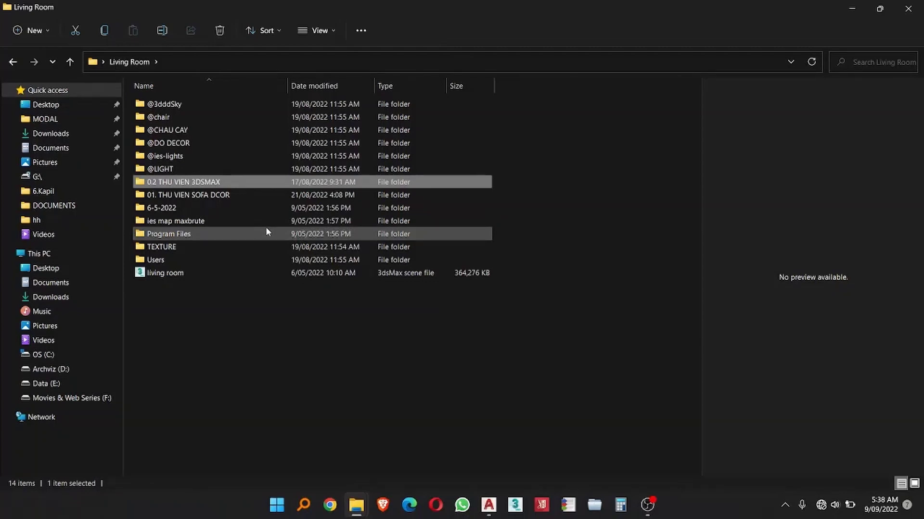
{"action": "mouse_move", "coordinate": [265, 232]}
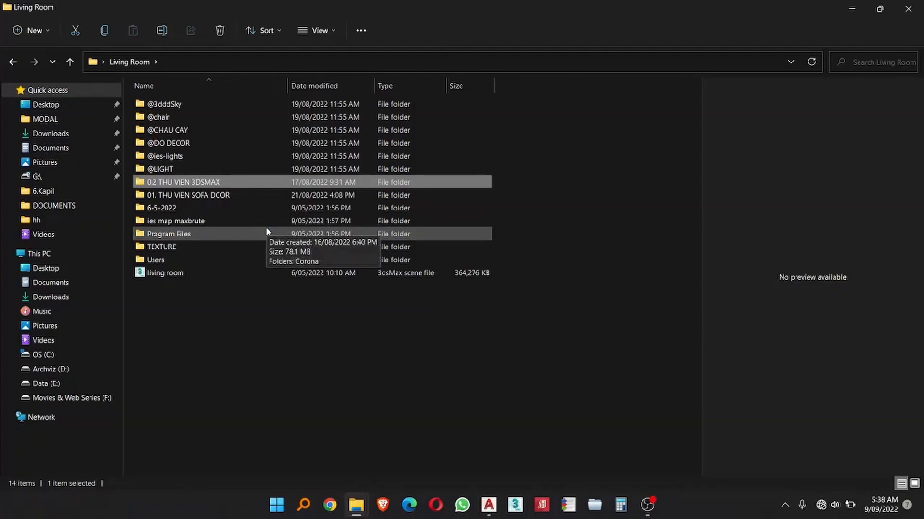
{"action": "left_click", "coordinate": [244, 105]}
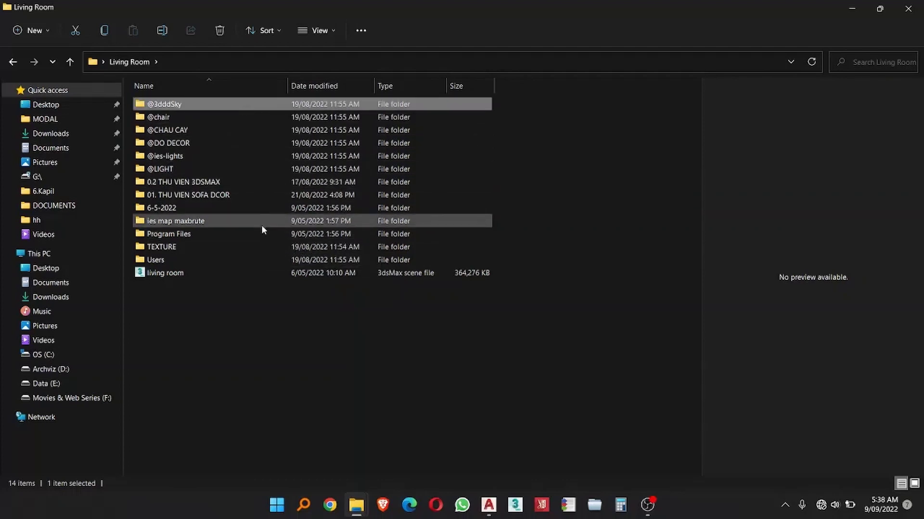
{"action": "left_click", "coordinate": [241, 258], "text": "shift"}
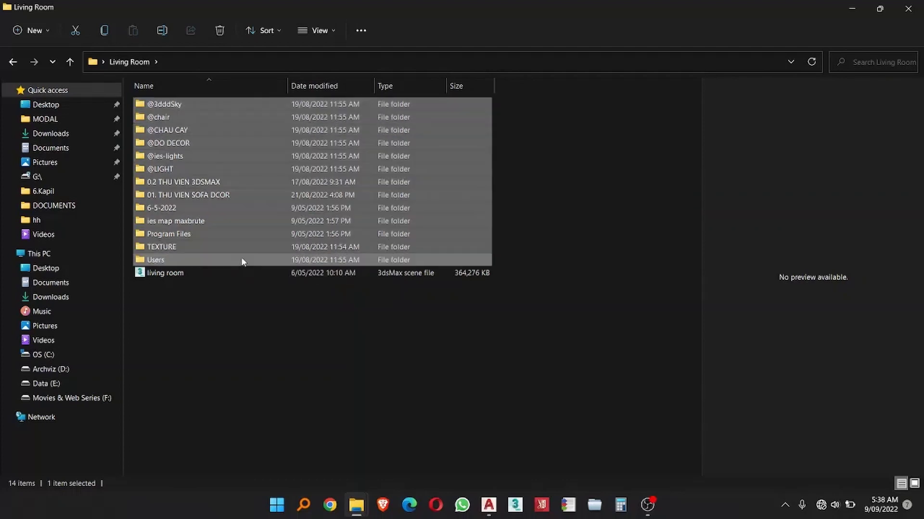
Step: Compress the 13 selected folders into a single ZIP archive
{"action": "right_click", "coordinate": [240, 208]}
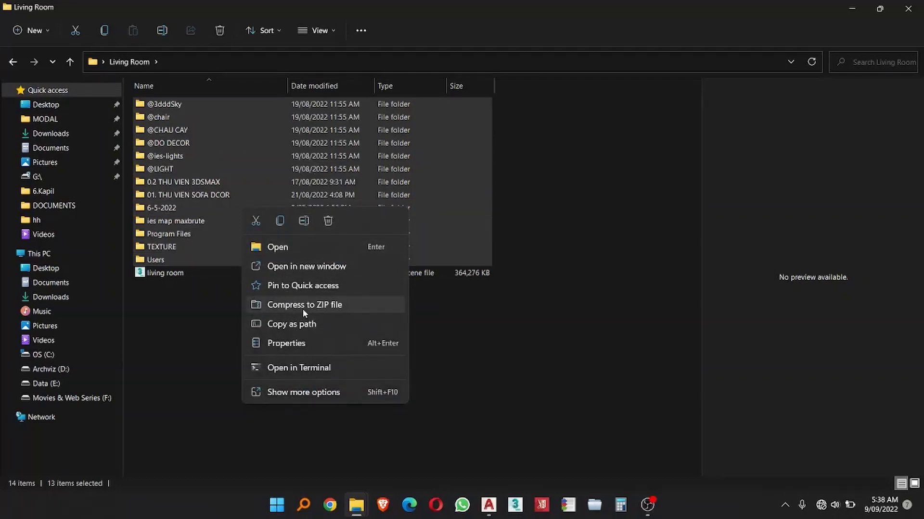
{"action": "left_click", "coordinate": [324, 308]}
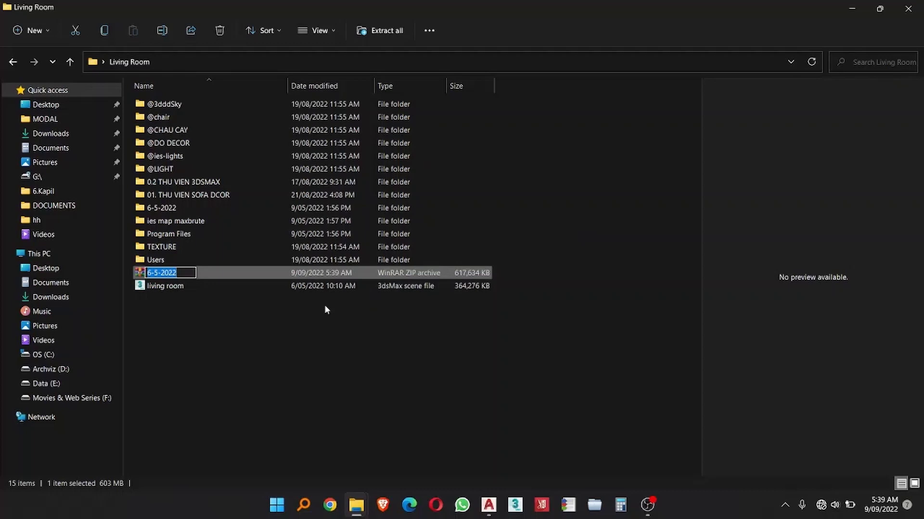
Step: Name the new 617,634 KB archive 'Maps'
{"action": "type", "text": "Map"}
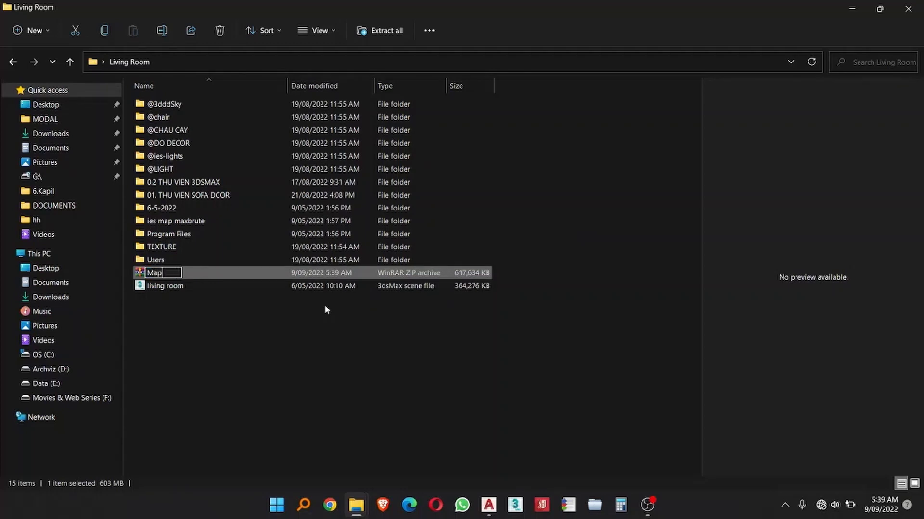
{"action": "type", "text": "s"}
{"action": "key", "text": "Return"}
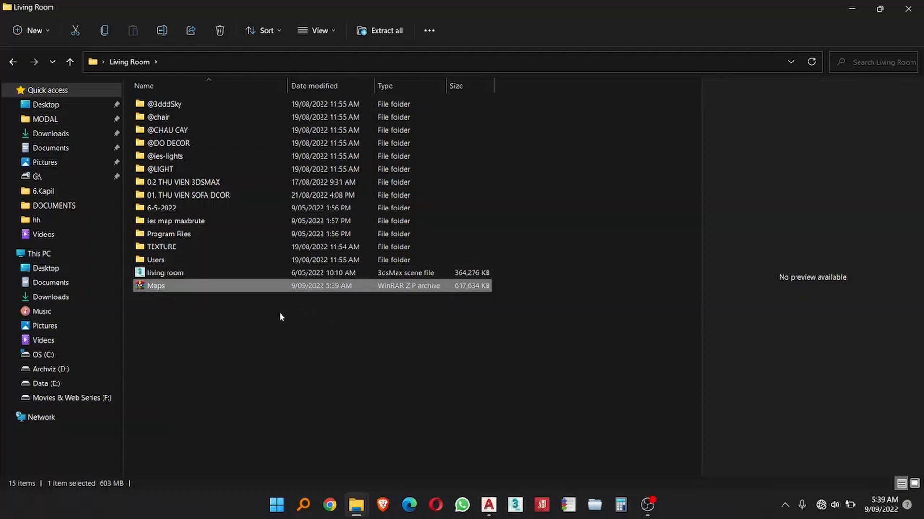
Step: Extract the Maps archive with WinRAR using 'Do not extract paths' into a Maps folder
{"action": "right_click", "coordinate": [210, 287]}
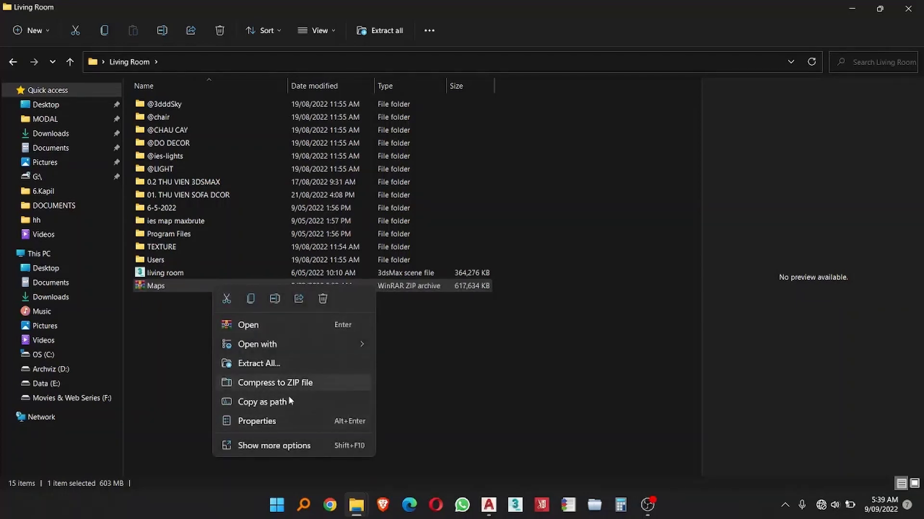
{"action": "left_click", "coordinate": [284, 446]}
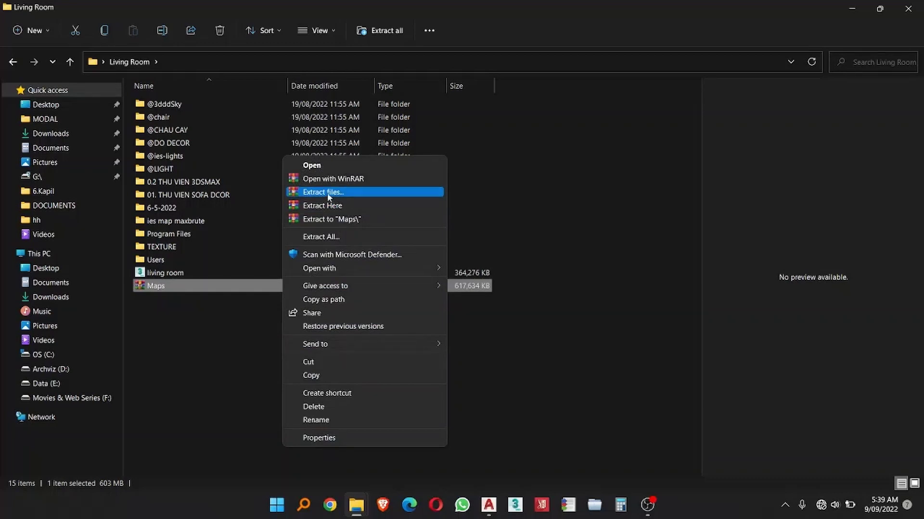
{"action": "left_click", "coordinate": [342, 191]}
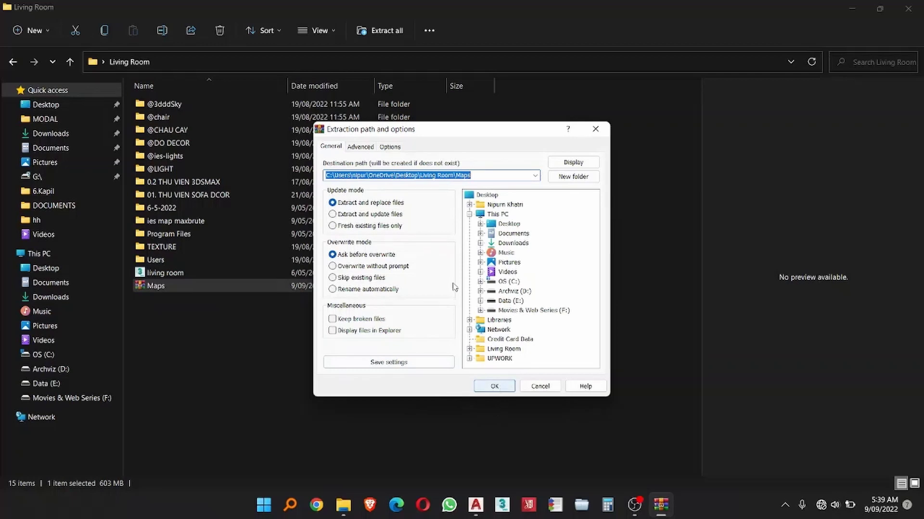
{"action": "left_click", "coordinate": [361, 148]}
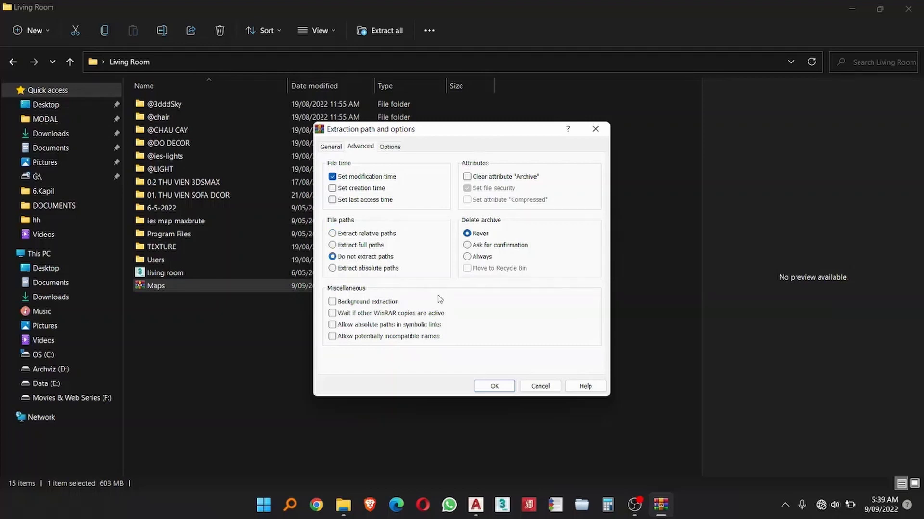
{"action": "left_click", "coordinate": [493, 390]}
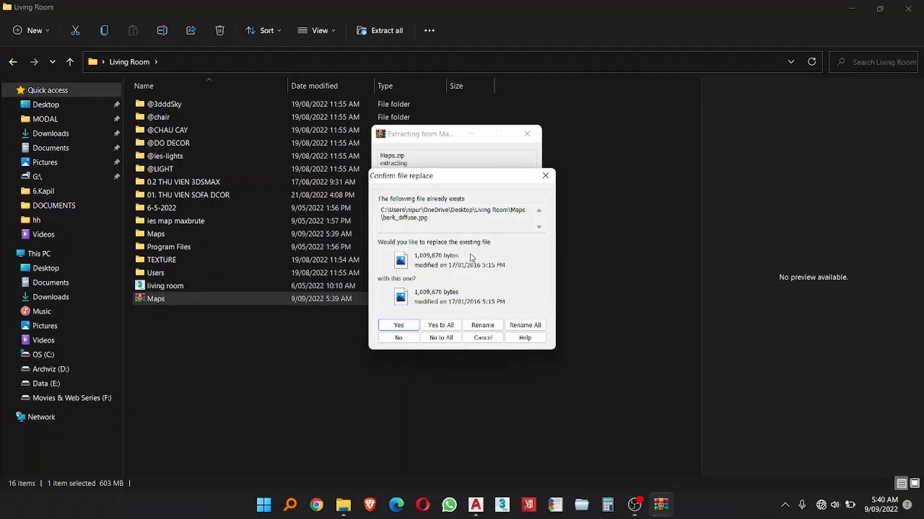
Step: Answer Yes to All on the replace prompt so duplicates like bark_diffuse.jpg are overwritten
{"action": "key", "text": "Tab"}
{"action": "key", "text": "Tab"}
{"action": "key", "text": "Tab"}
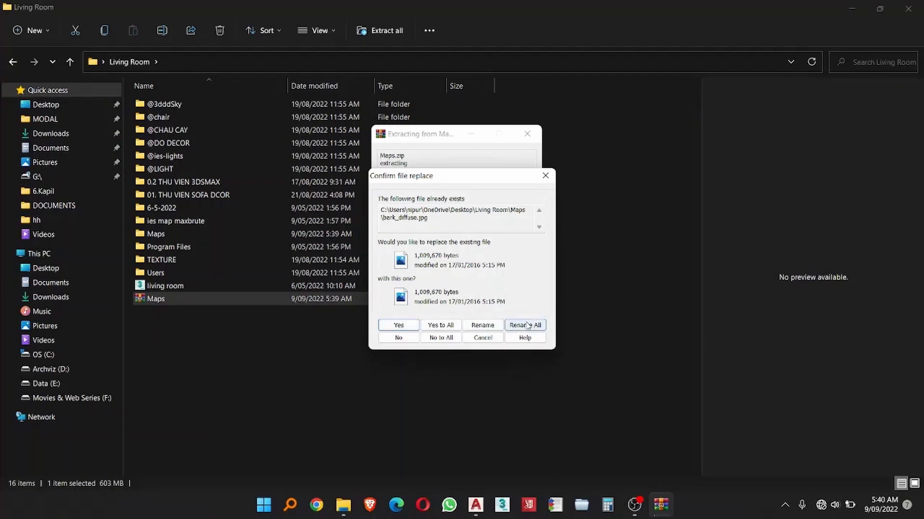
{"action": "left_click", "coordinate": [447, 328]}
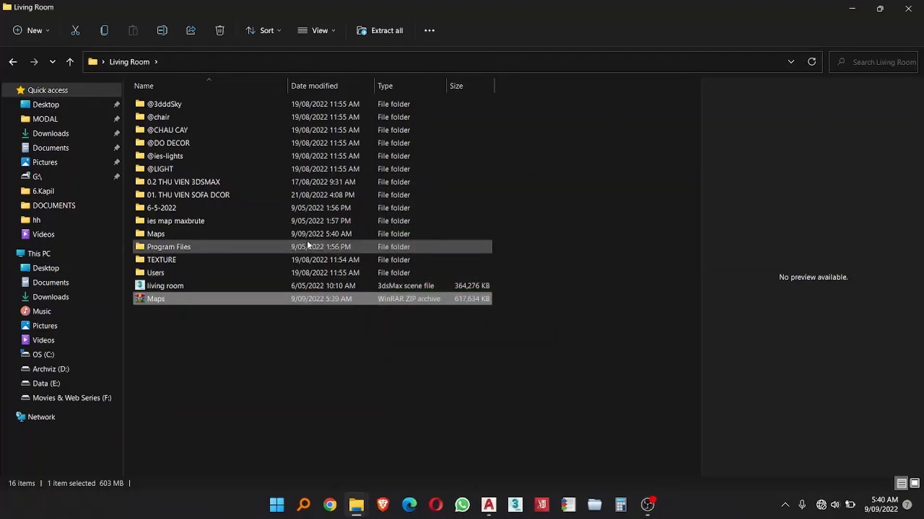
{"action": "double_click", "coordinate": [214, 239]}
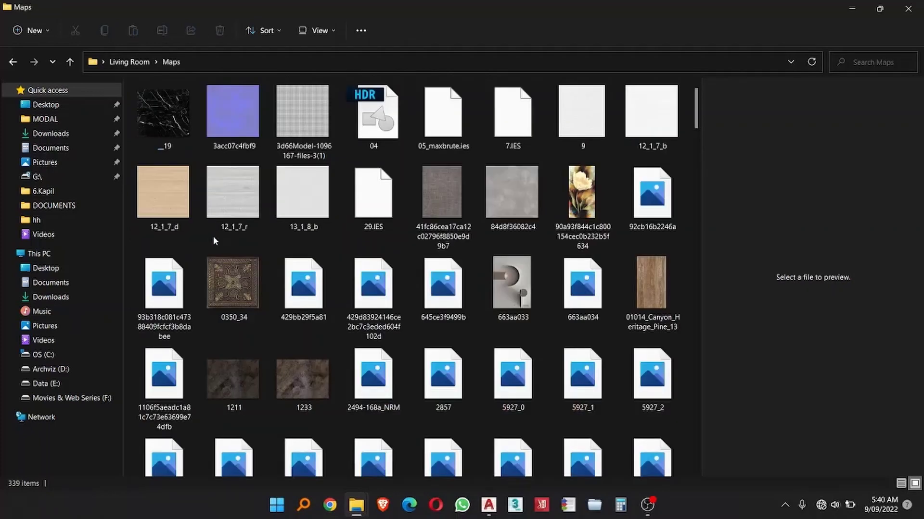
{"action": "scroll", "coordinate": [380, 287], "scroll_direction": "down", "scroll_amount": 20}
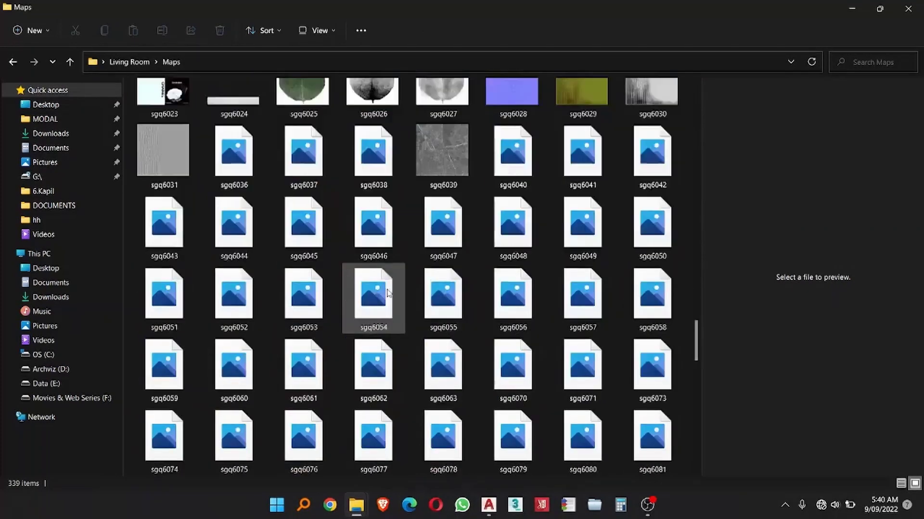
{"action": "scroll", "coordinate": [385, 255], "scroll_direction": "up", "scroll_amount": 20}
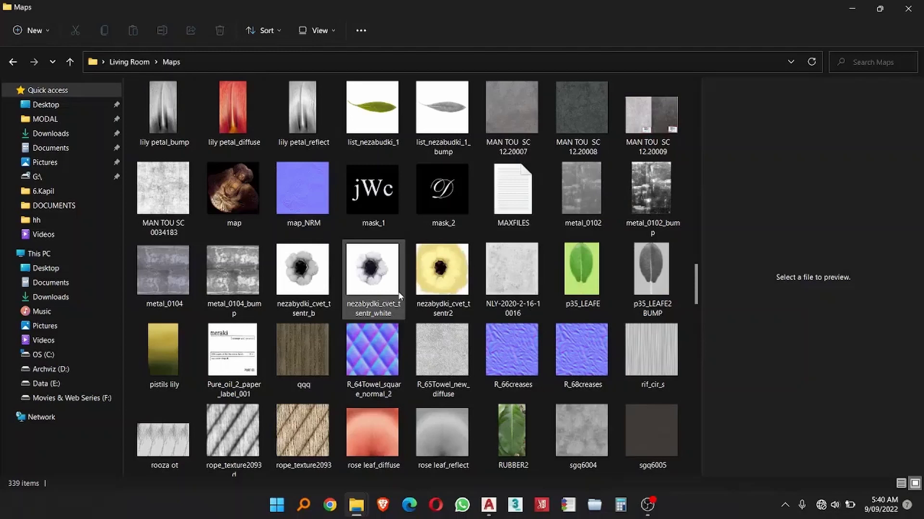
{"action": "scroll", "coordinate": [511, 250], "scroll_direction": "down", "scroll_amount": 15}
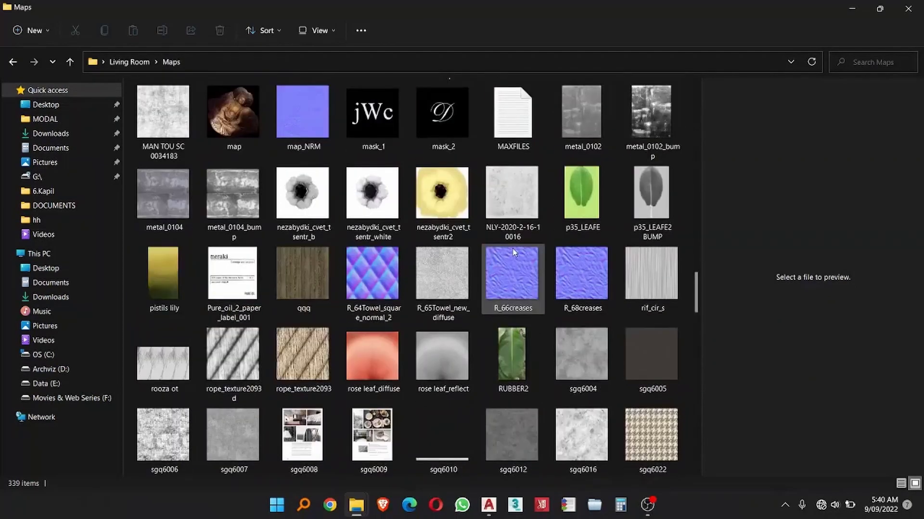
{"action": "left_click", "coordinate": [125, 61]}
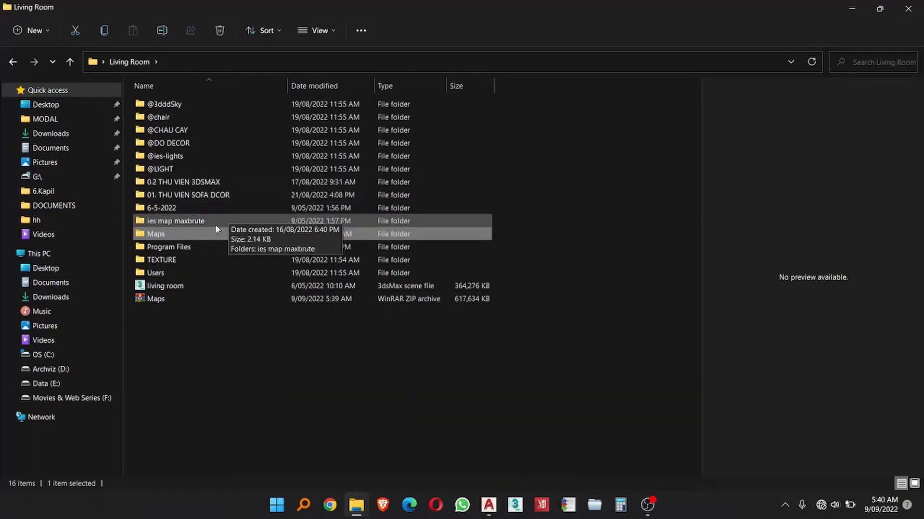
{"action": "left_click", "coordinate": [270, 374]}
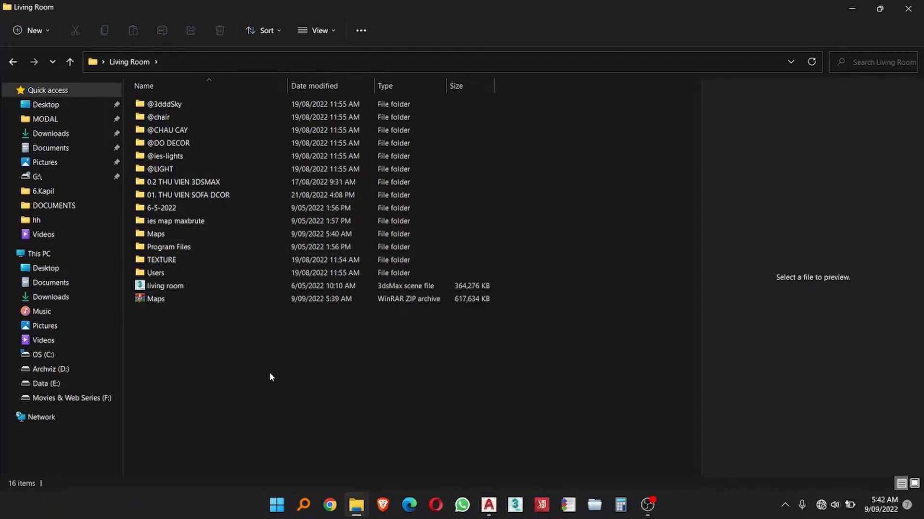